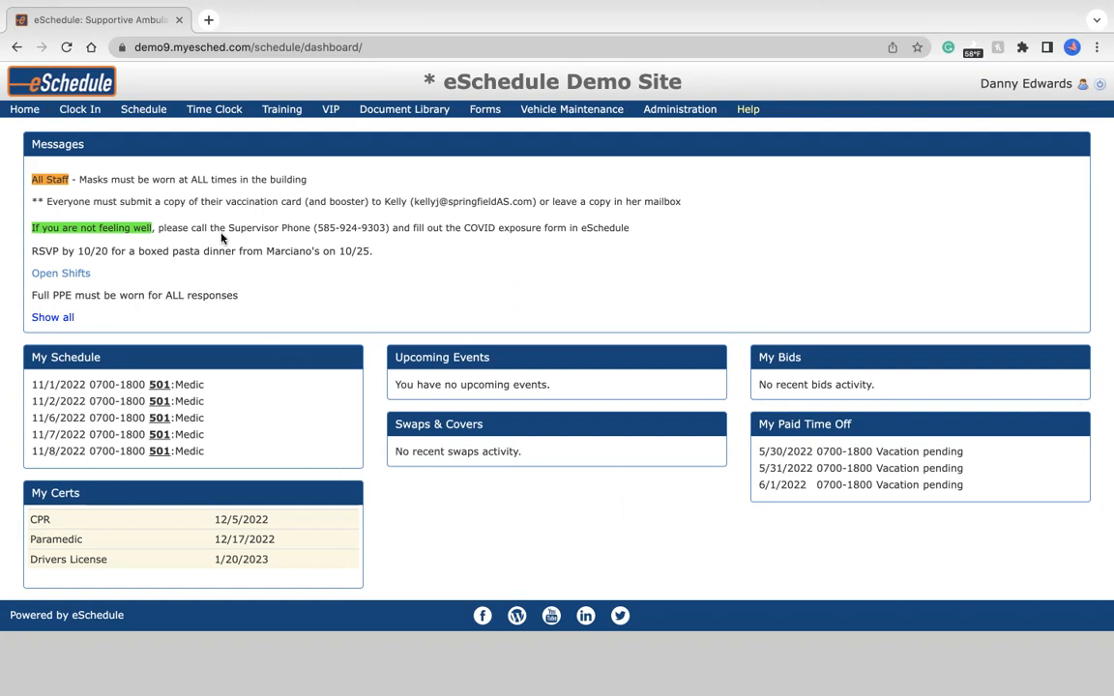
Open a new PTO request, choose the member listed just after the preselected one, and use the single-shift form.
mouse_move(215, 114)
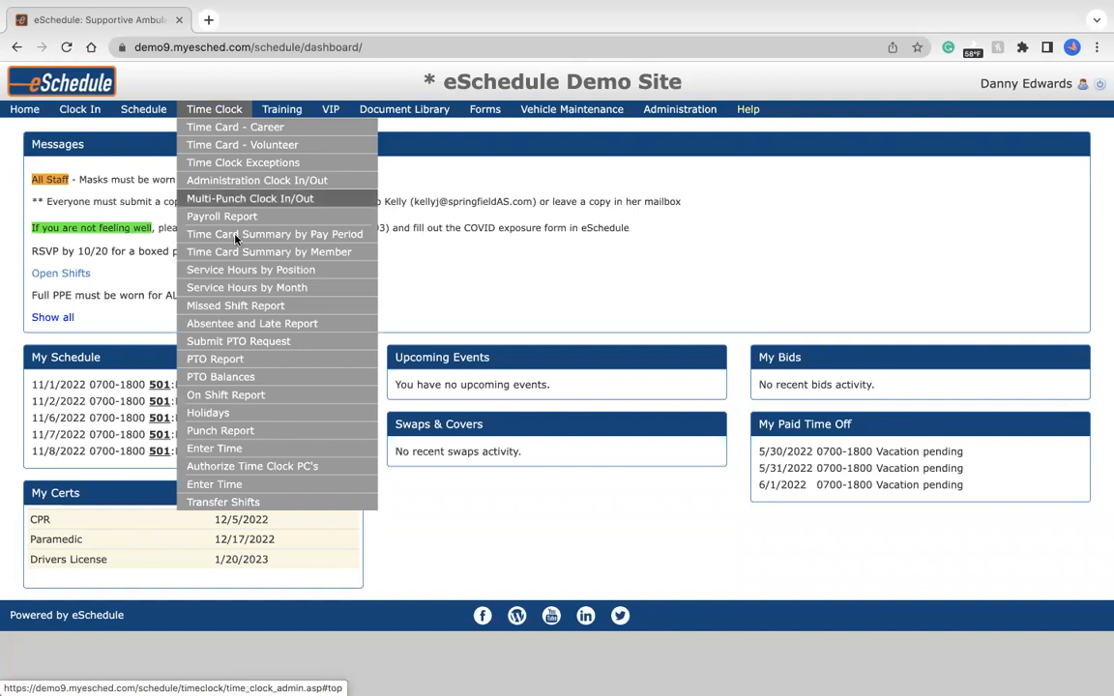
click(292, 344)
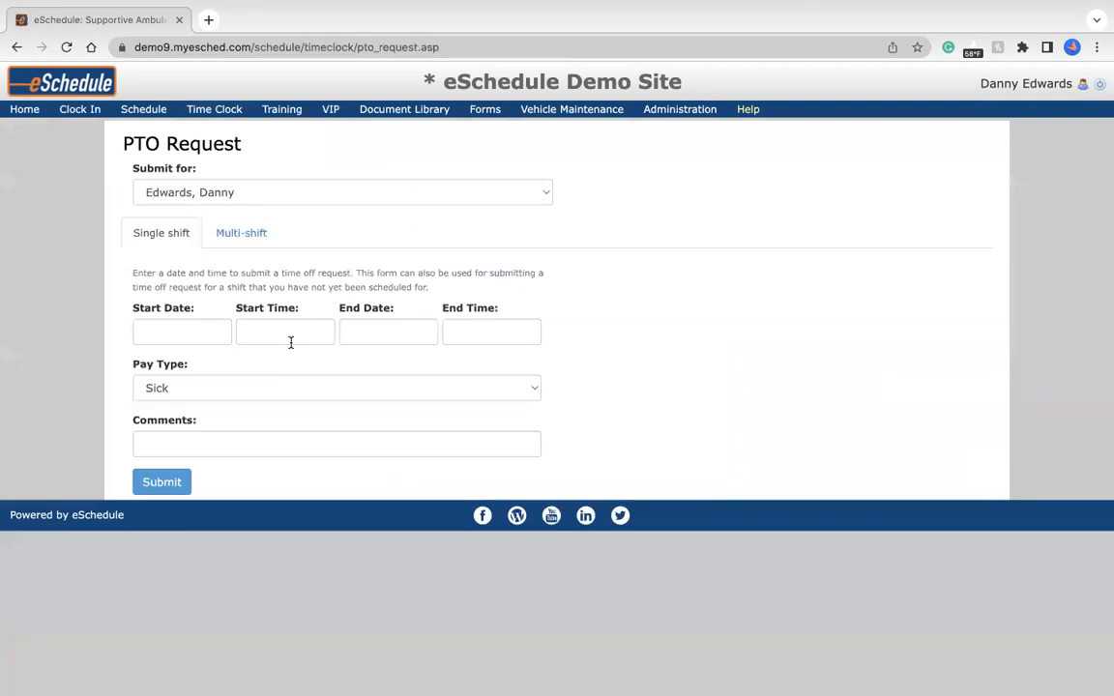
click(295, 191)
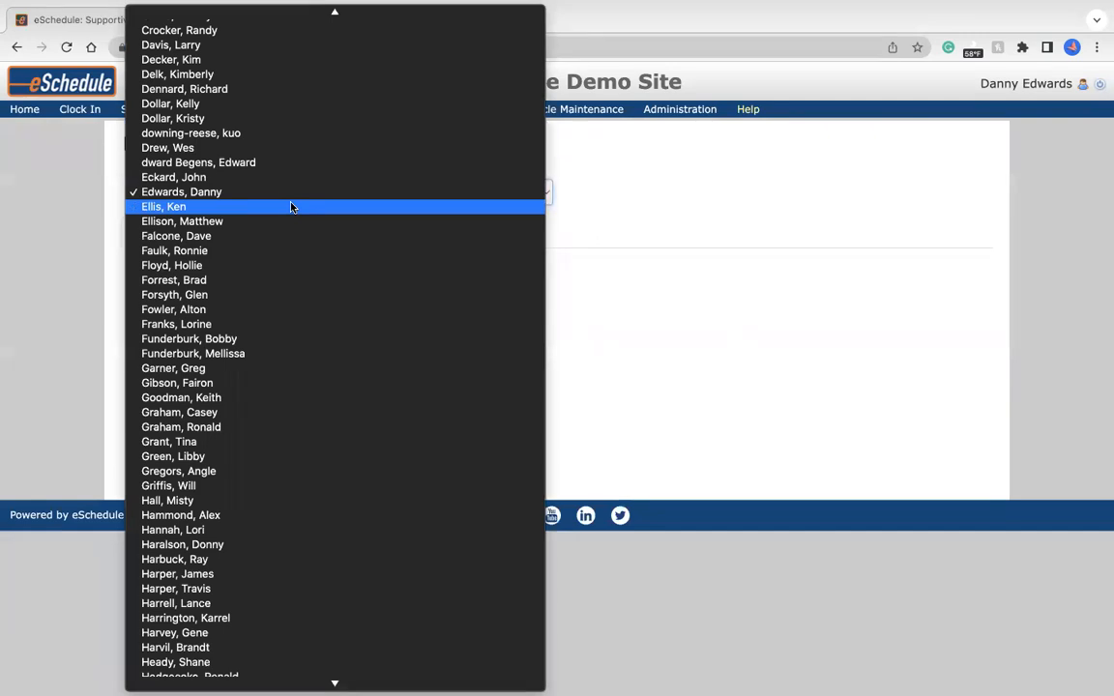
click(291, 206)
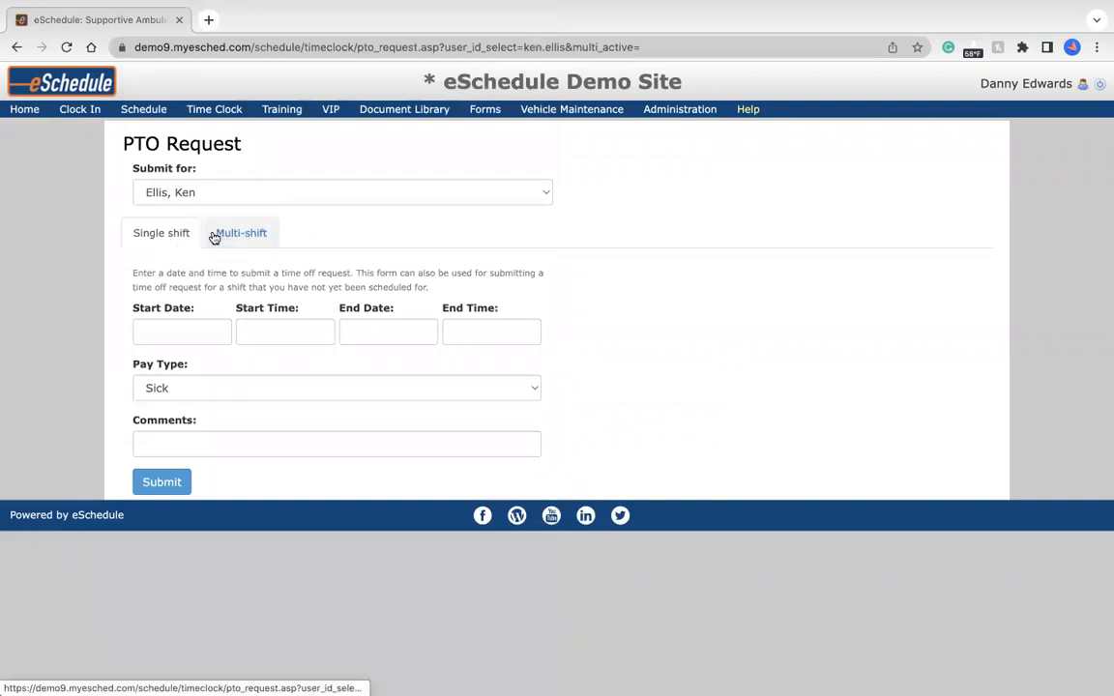
click(244, 237)
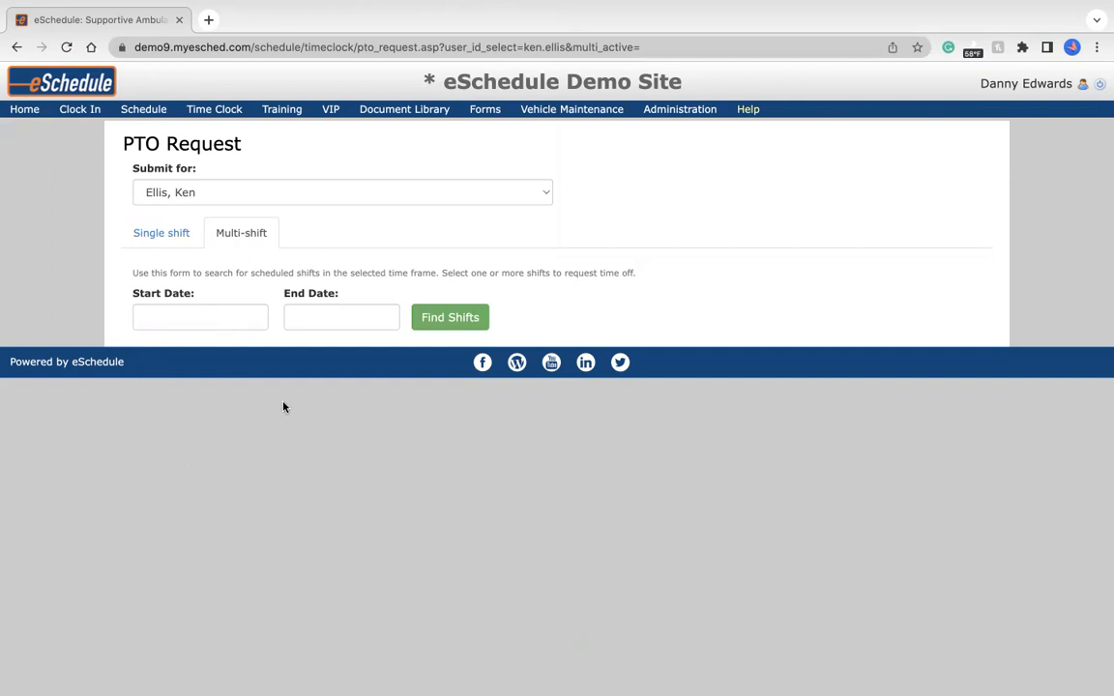
click(174, 235)
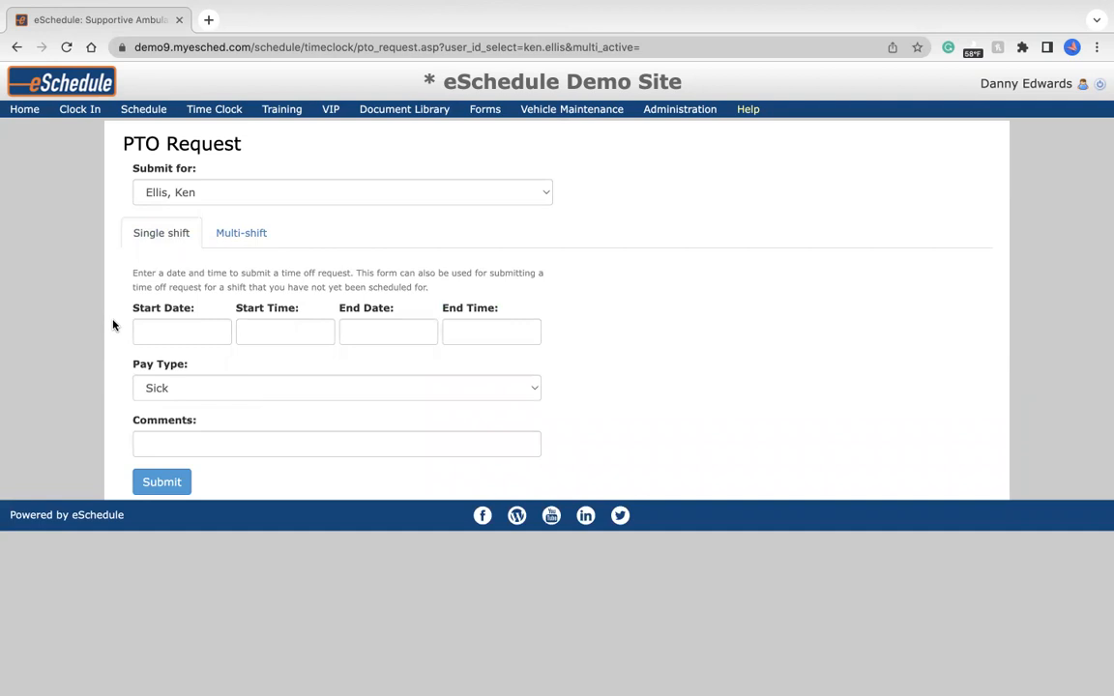
Set the time off to start on 11/03/2022 at 2300 and end on 11/04/2022 at 1100.
click(188, 326)
click(245, 406)
click(269, 330)
text(2300)
click(363, 330)
click(475, 406)
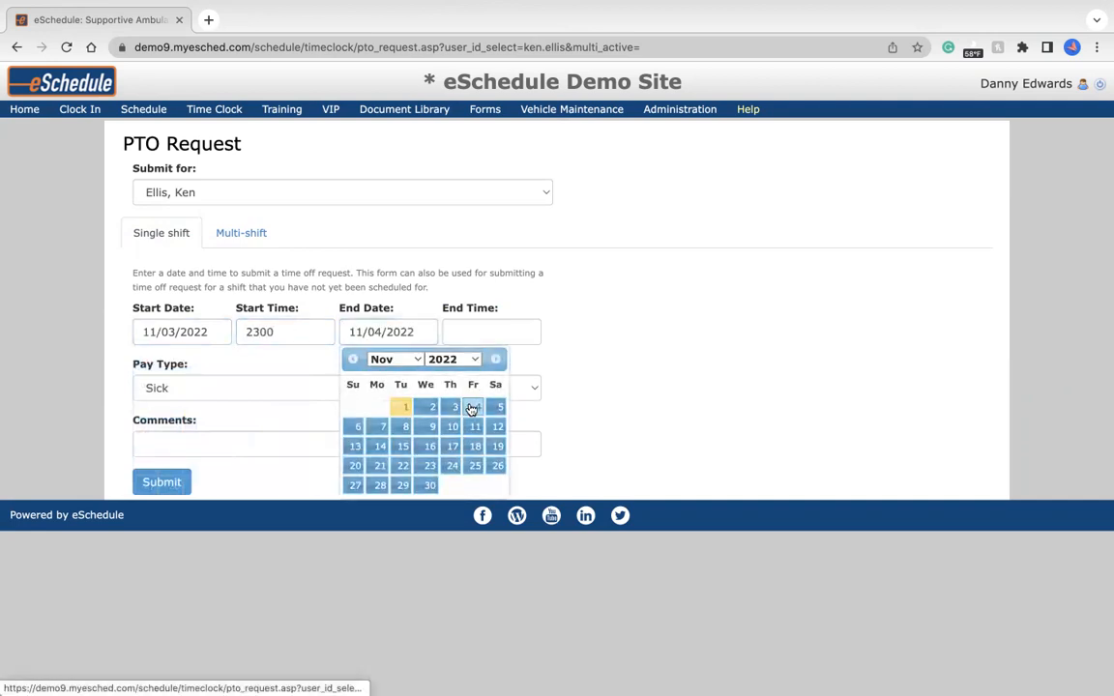
click(467, 329)
text(1100)
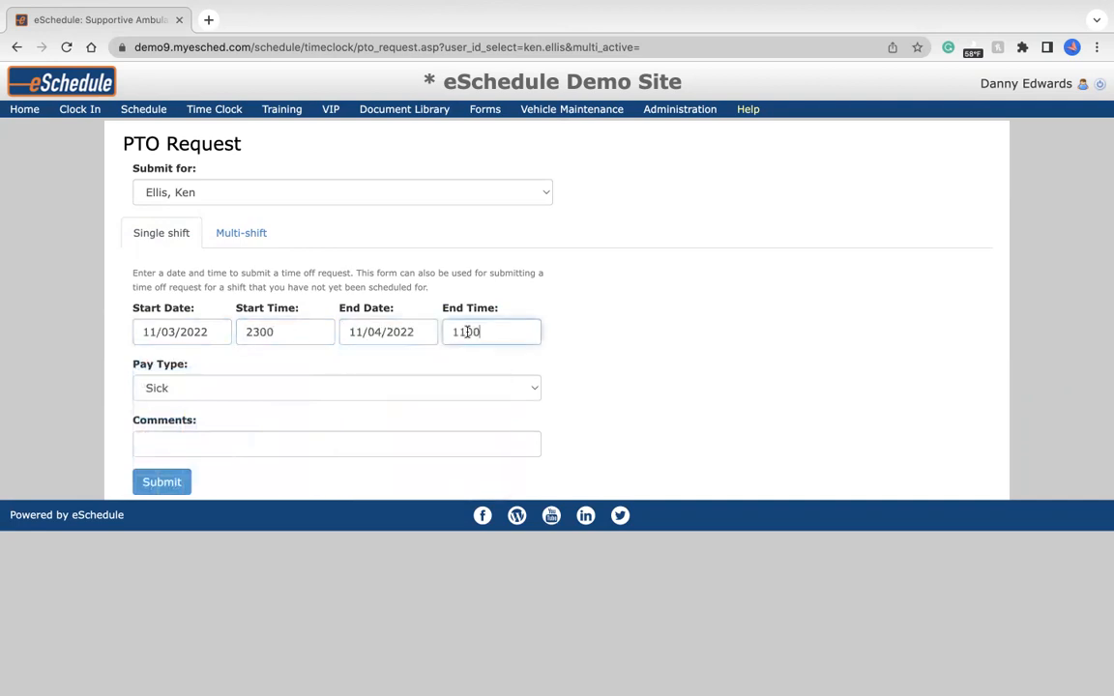
Set the pay type to Sick, add the comment "Sick Day", and submit the PTO request.
click(191, 395)
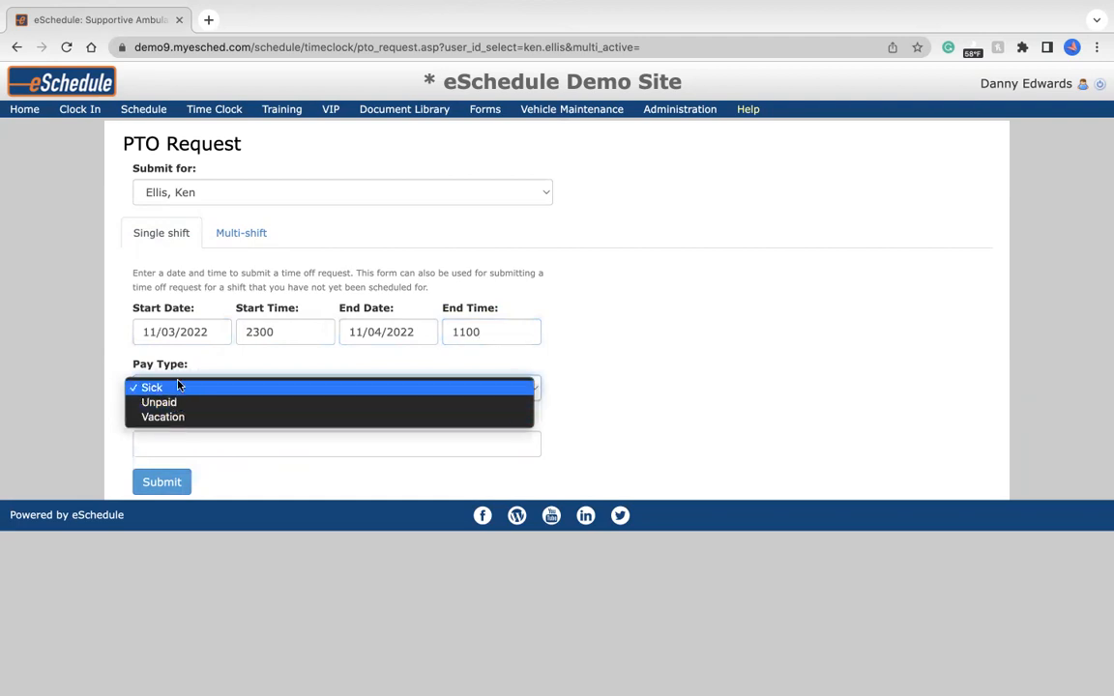
click(196, 387)
click(187, 440)
text(Sick Day)
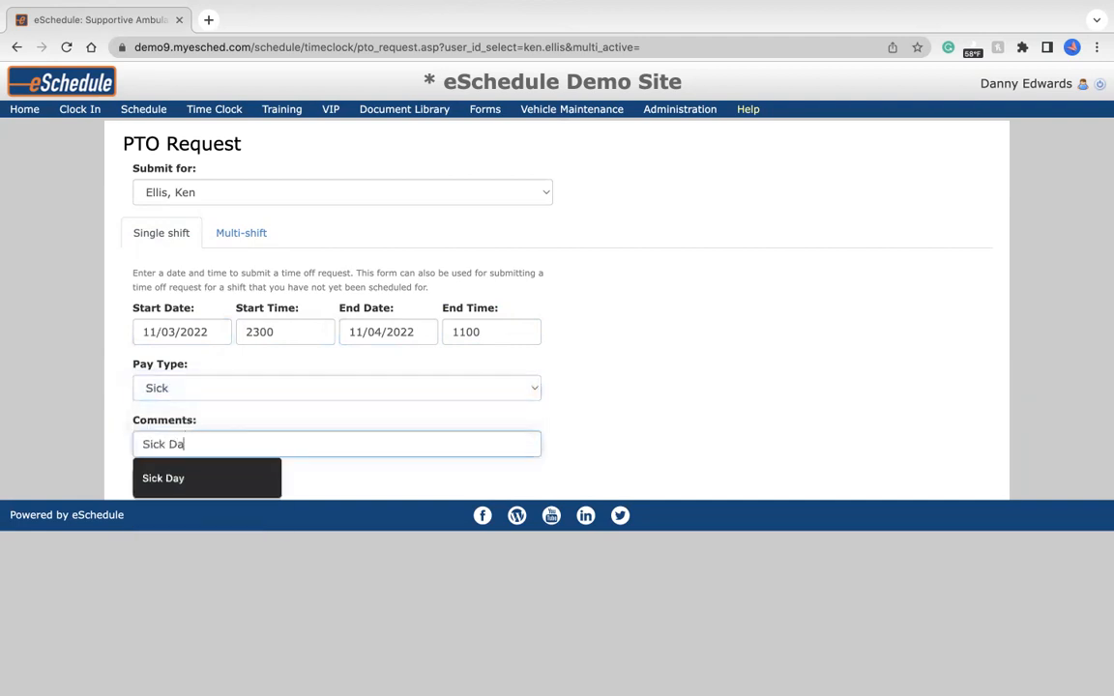
click(230, 418)
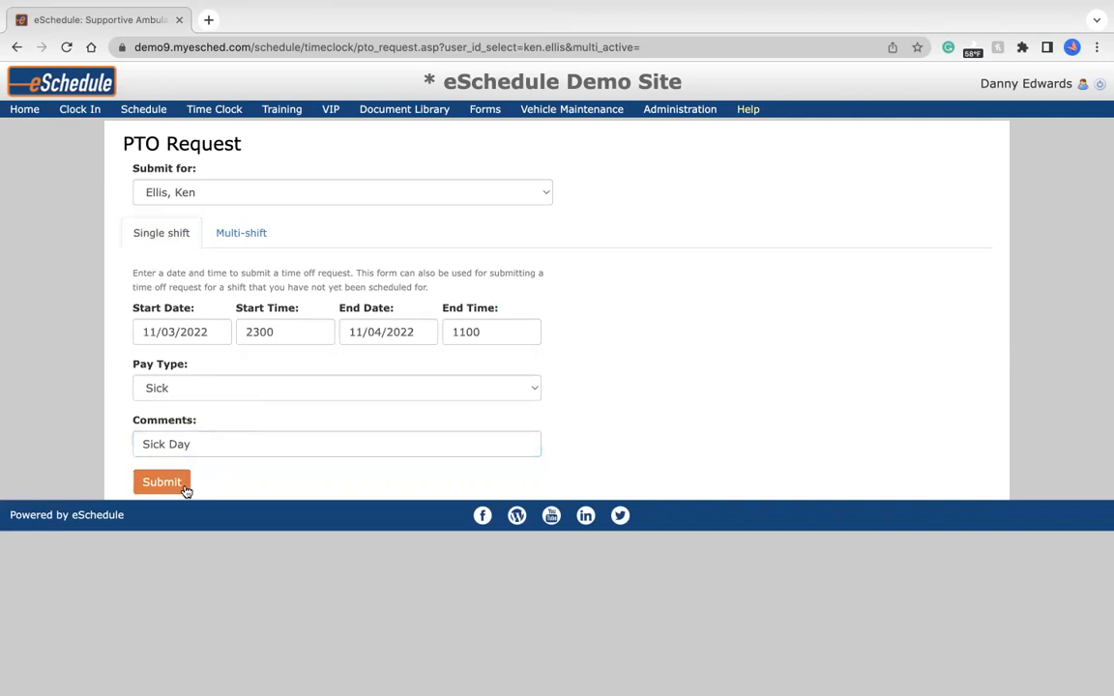
click(152, 491)
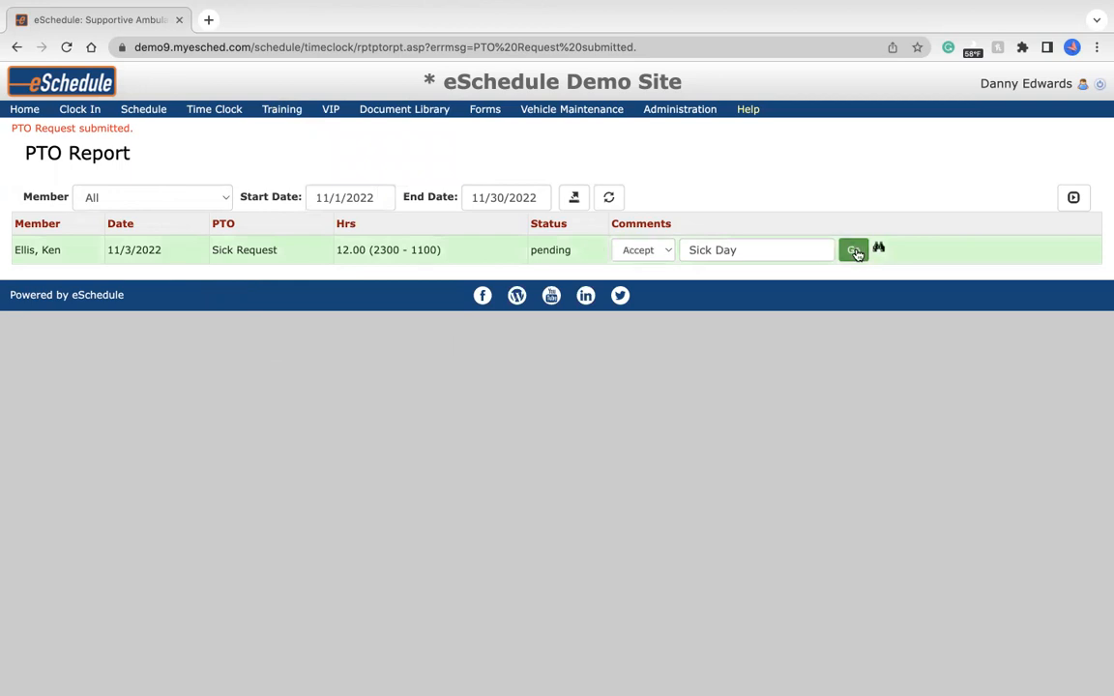
Accept the pending sick request for 11/3/2022 in the PTO Report.
click(665, 251)
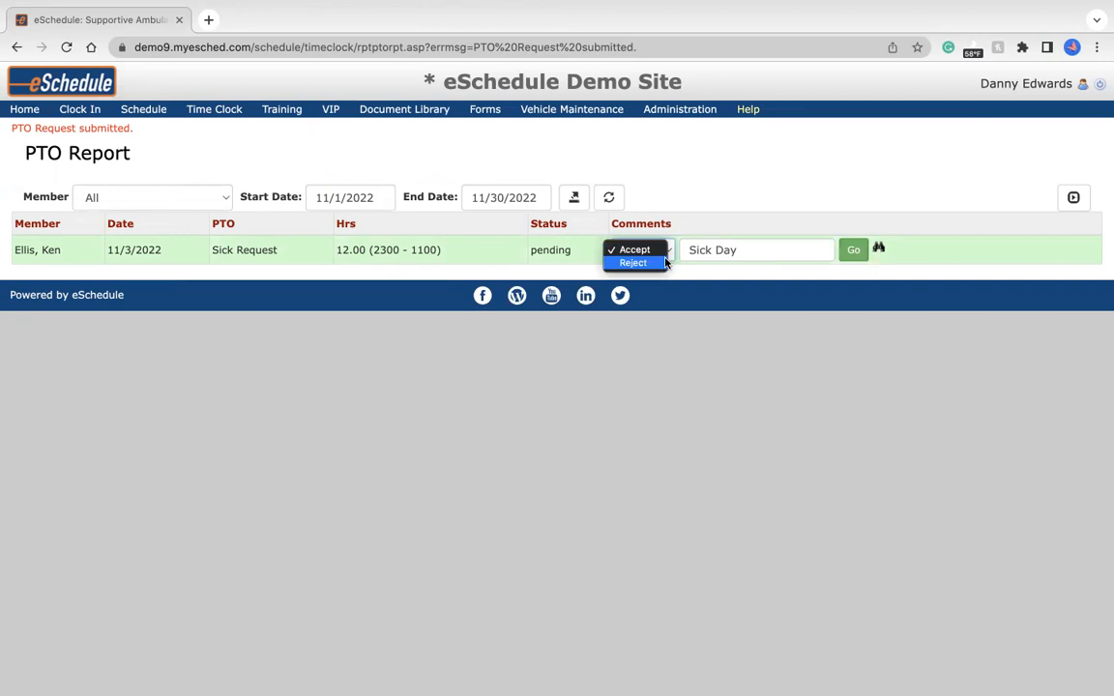
click(664, 251)
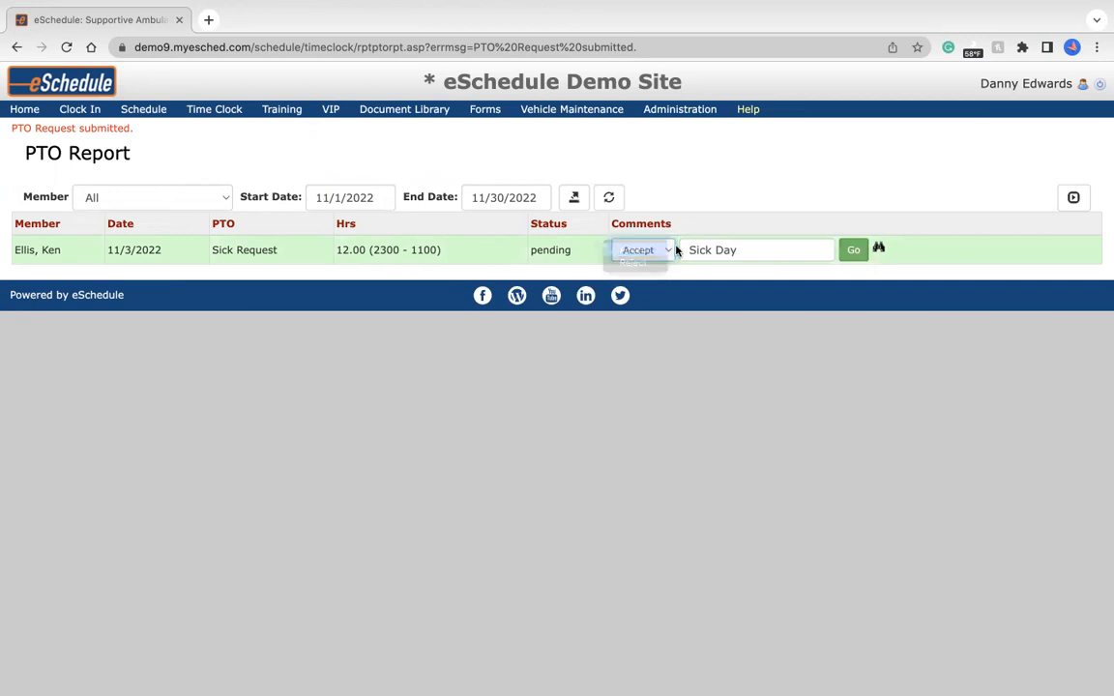
click(856, 251)
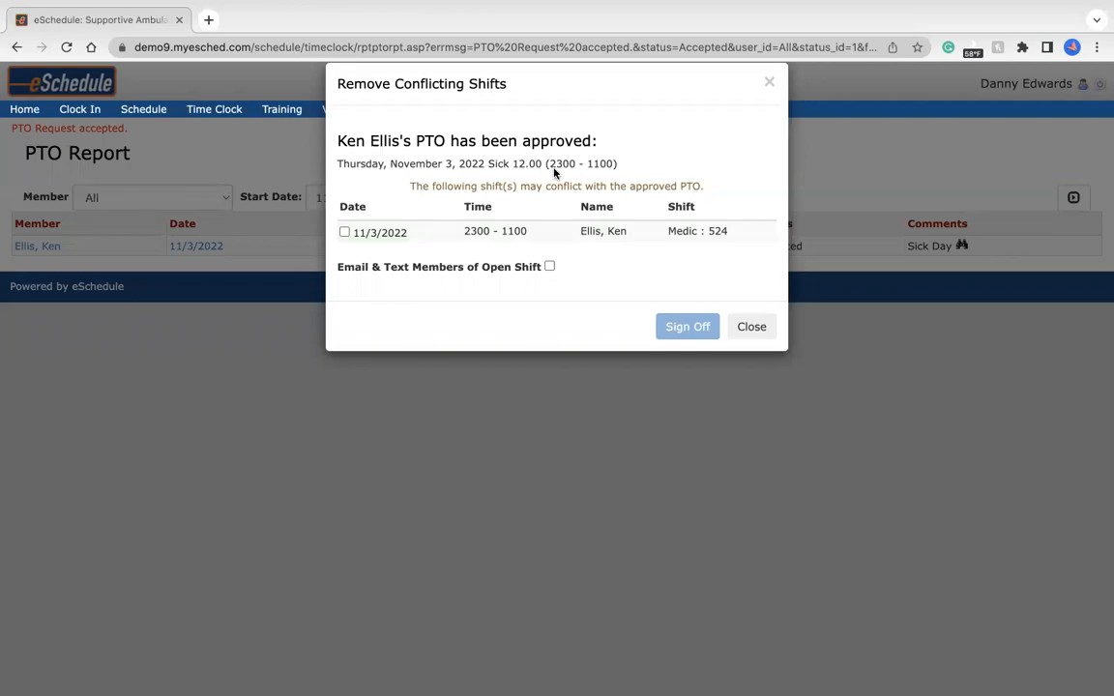
Sign the member off the conflicting 11/3/2022 Medic 524 shift, leaving the open-shift email and text notification off.
click(344, 232)
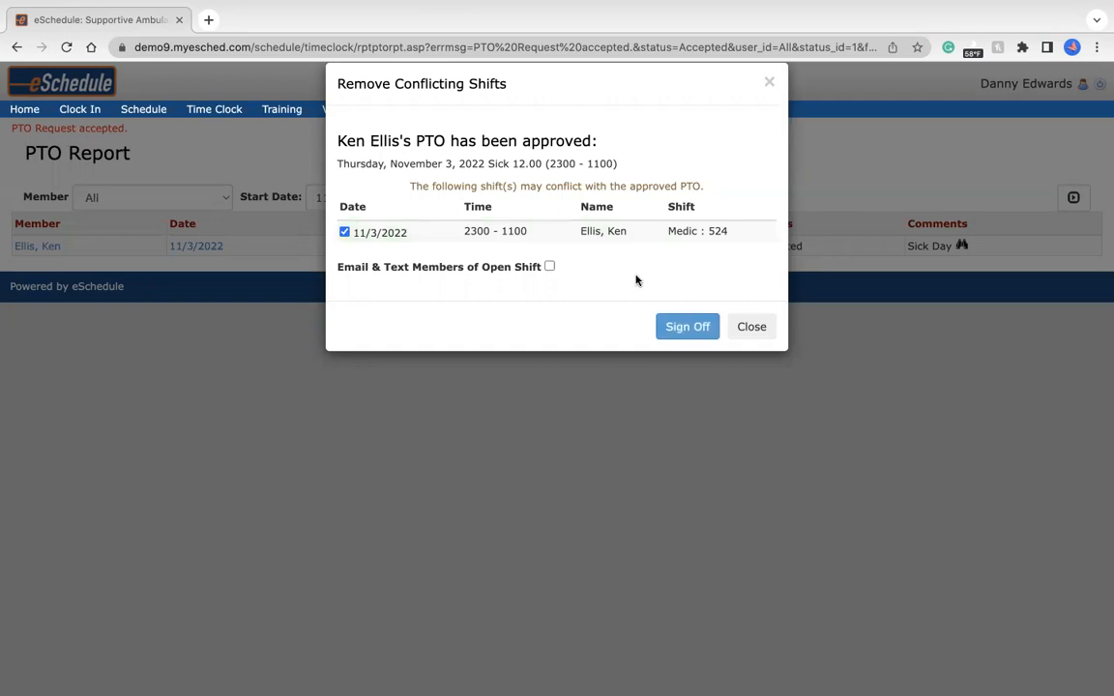
click(549, 267)
click(550, 268)
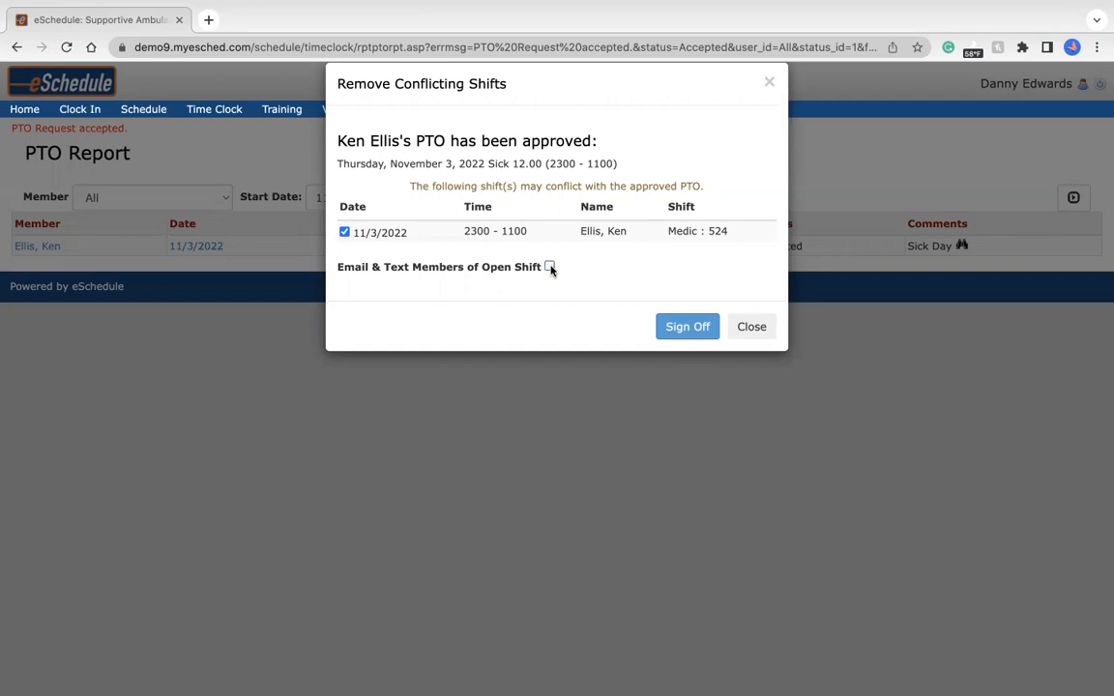
click(680, 328)
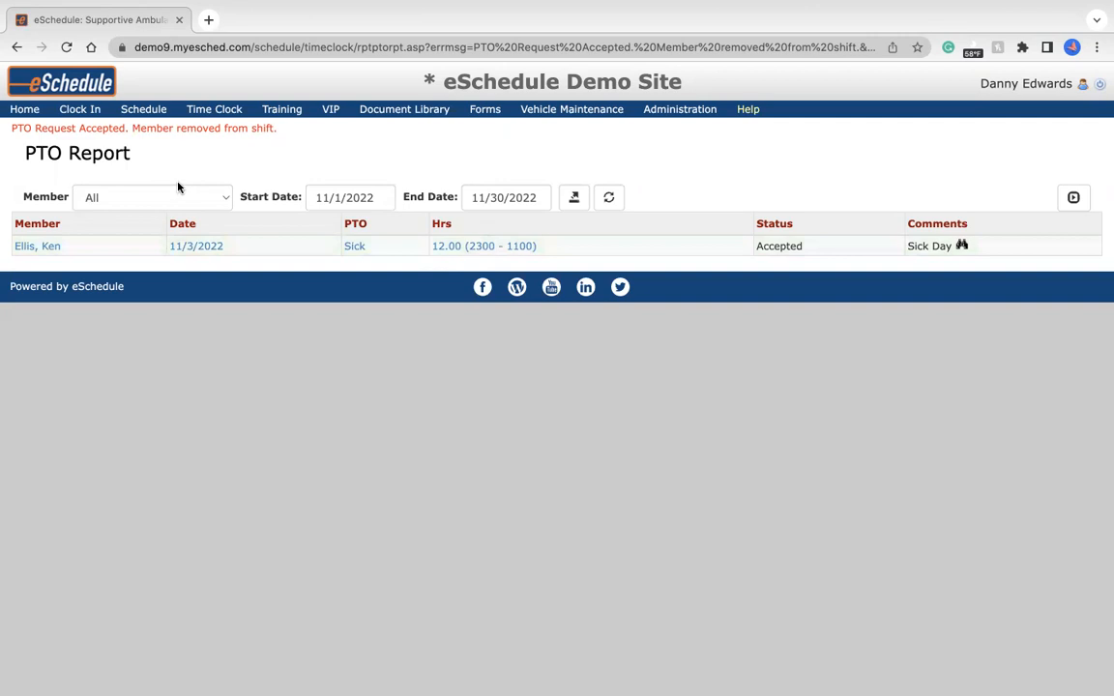
View the weekly spreadsheet schedule and review the PTO Balances report for all members.
mouse_move(148, 109)
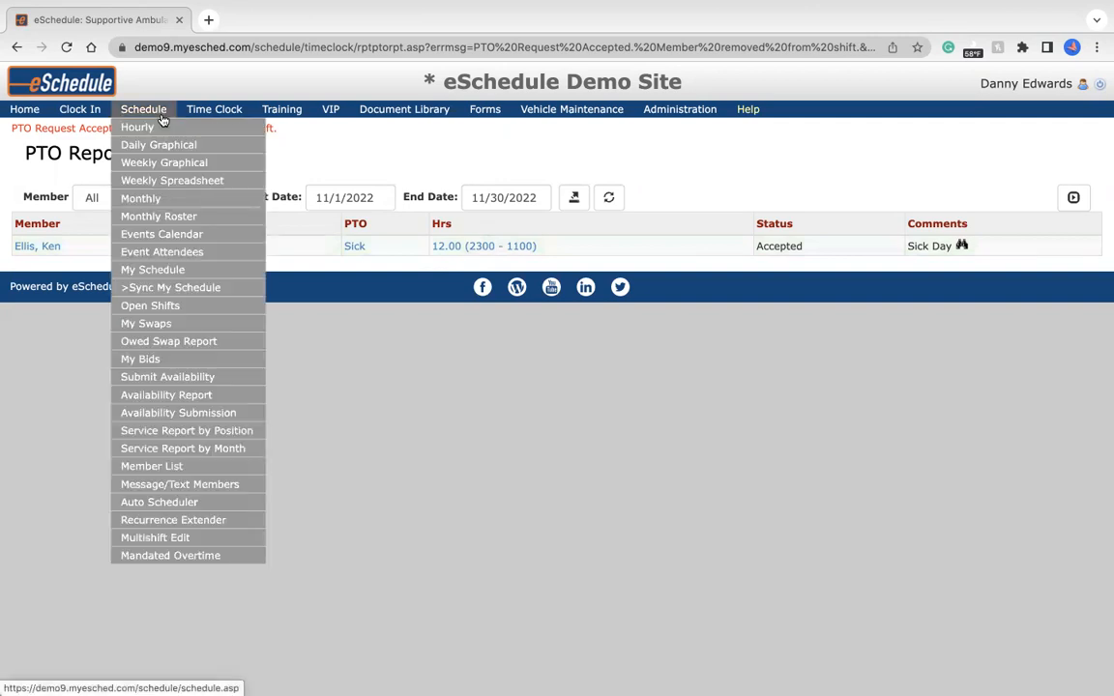
click(160, 182)
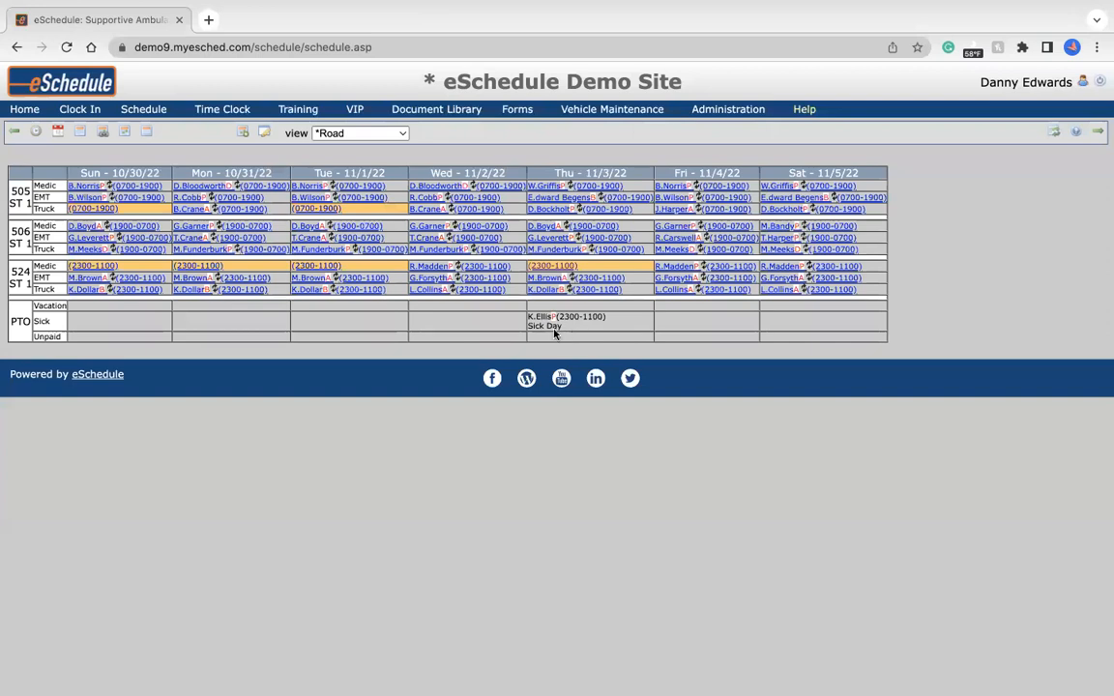
click(226, 112)
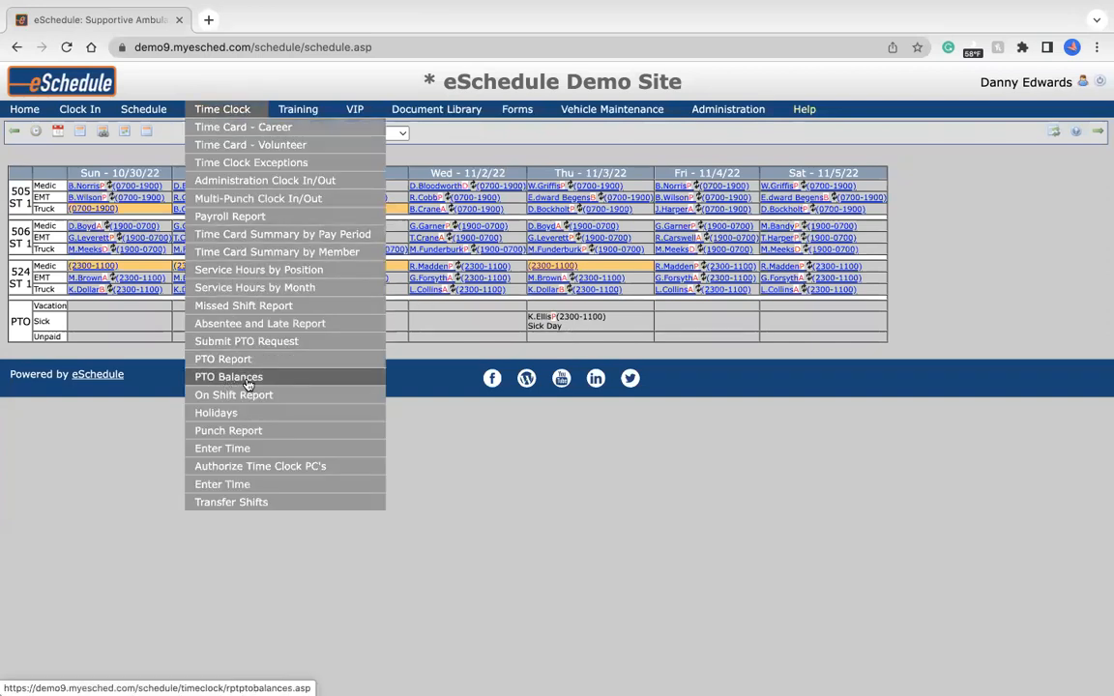
click(280, 383)
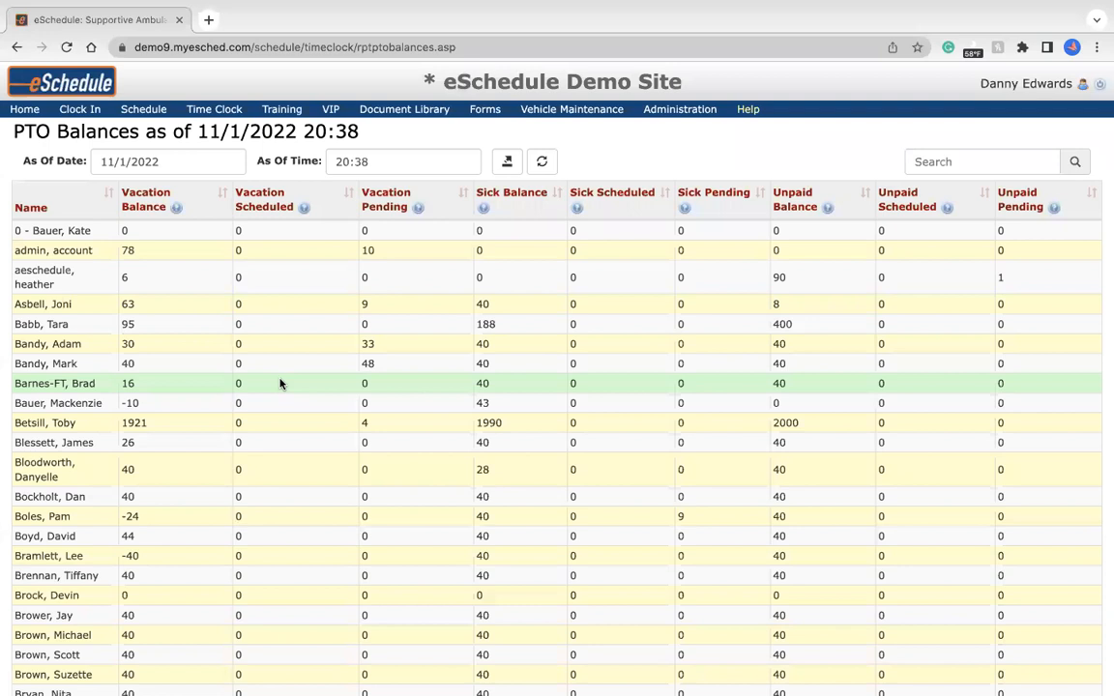
scroll(269, 504, down, 5)
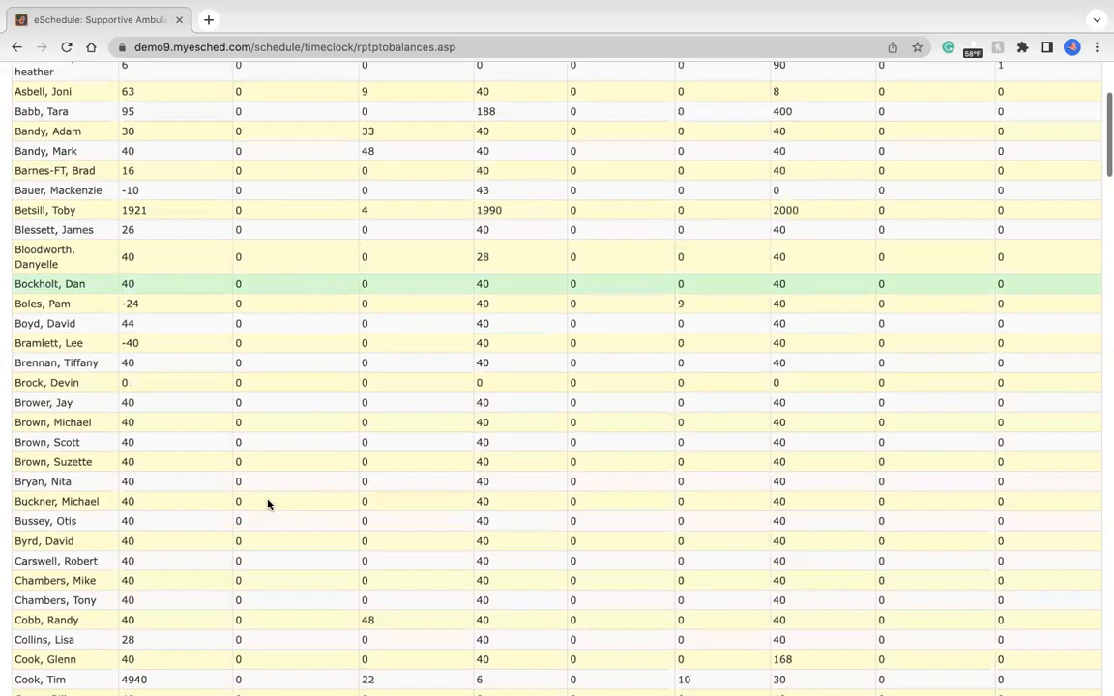
scroll(269, 504, up, 5)
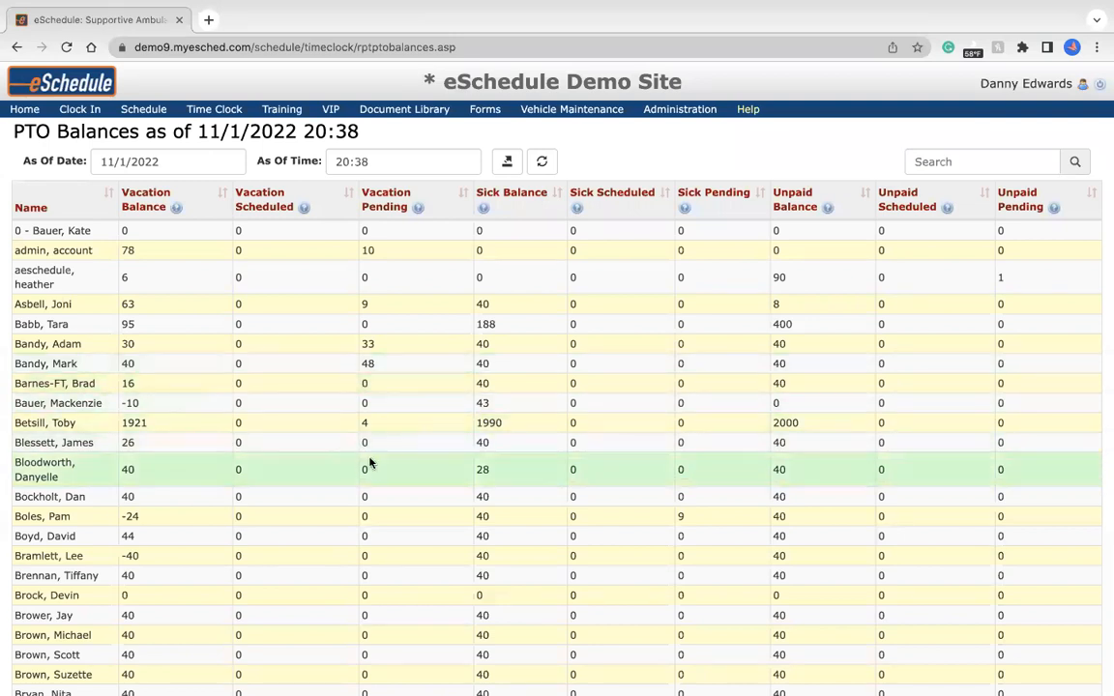
Open the PTO Report and expand its additional filter options.
mouse_move(214, 109)
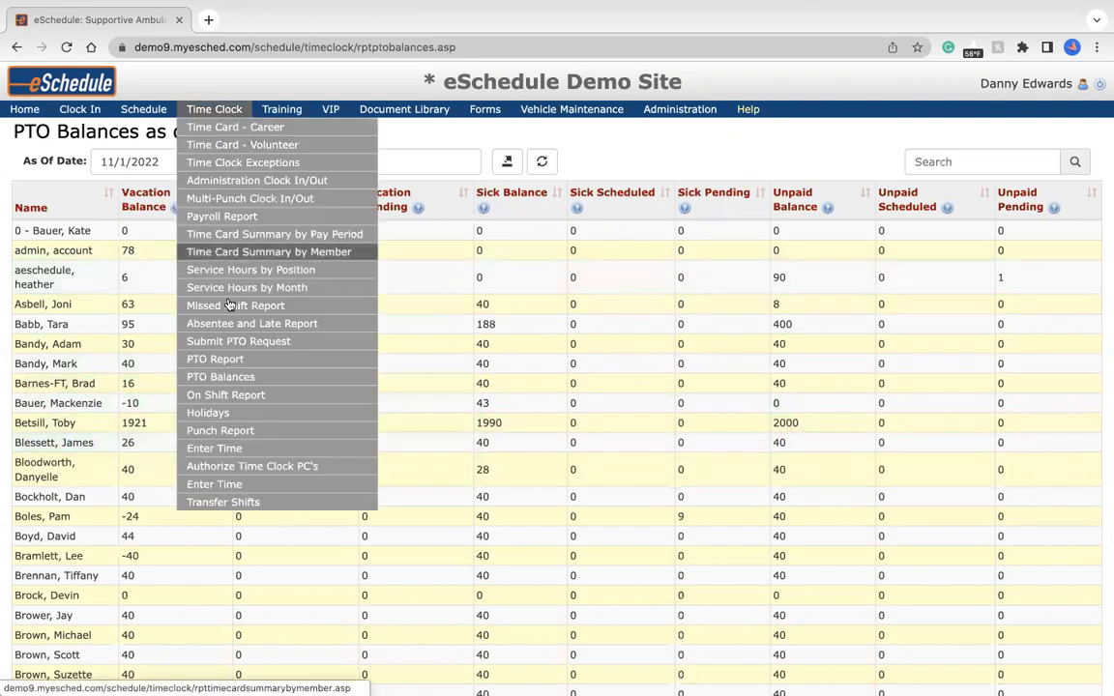
click(230, 360)
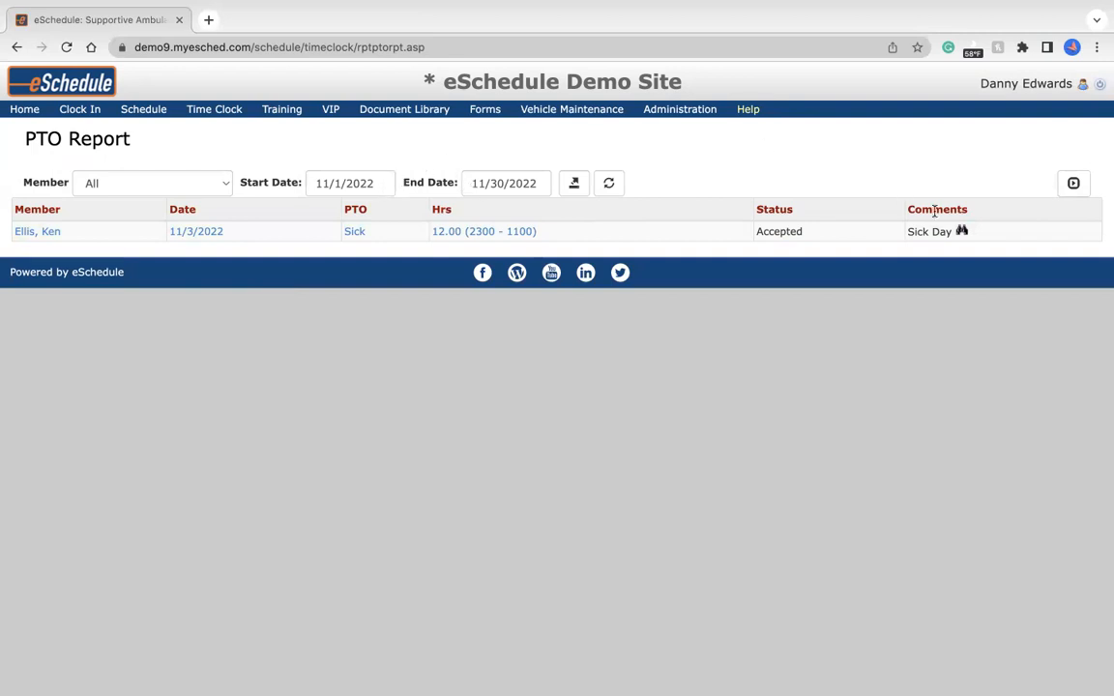
click(1083, 188)
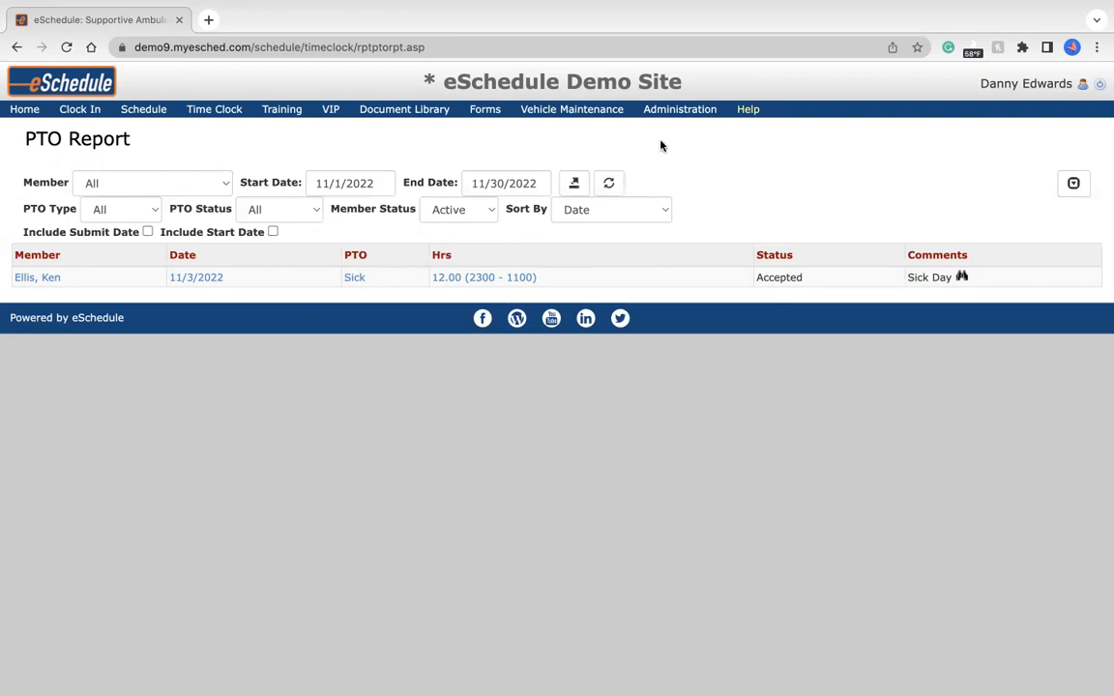
Open the profile of the fourth user listed in User Management and go to its PTO balance update page.
mouse_move(671, 117)
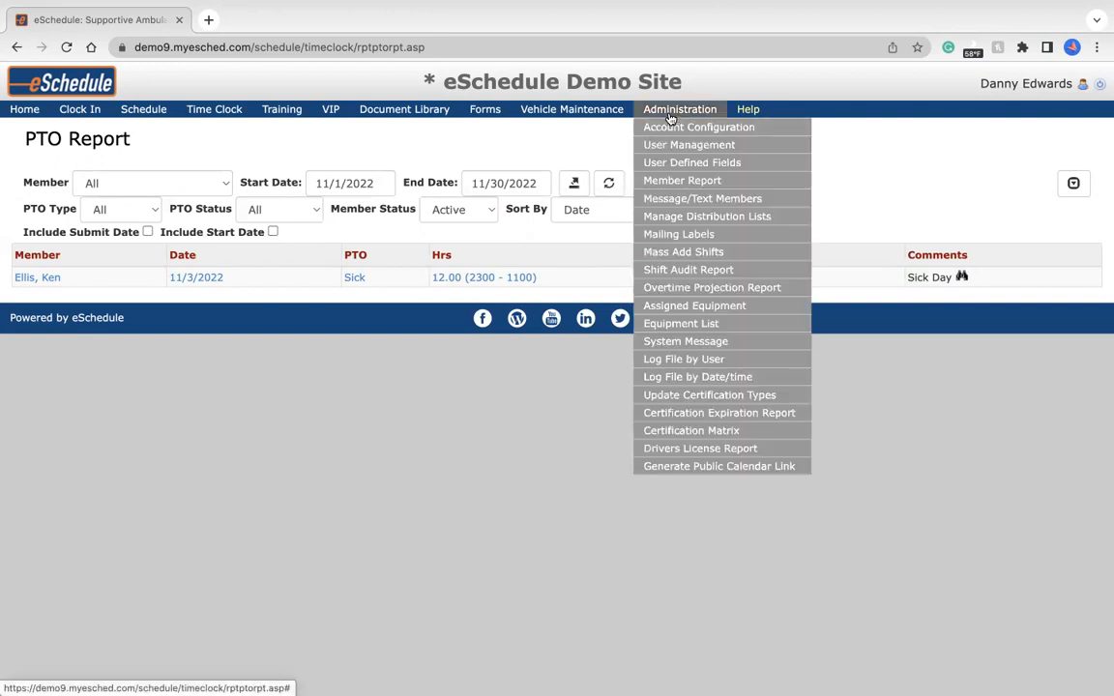
click(735, 145)
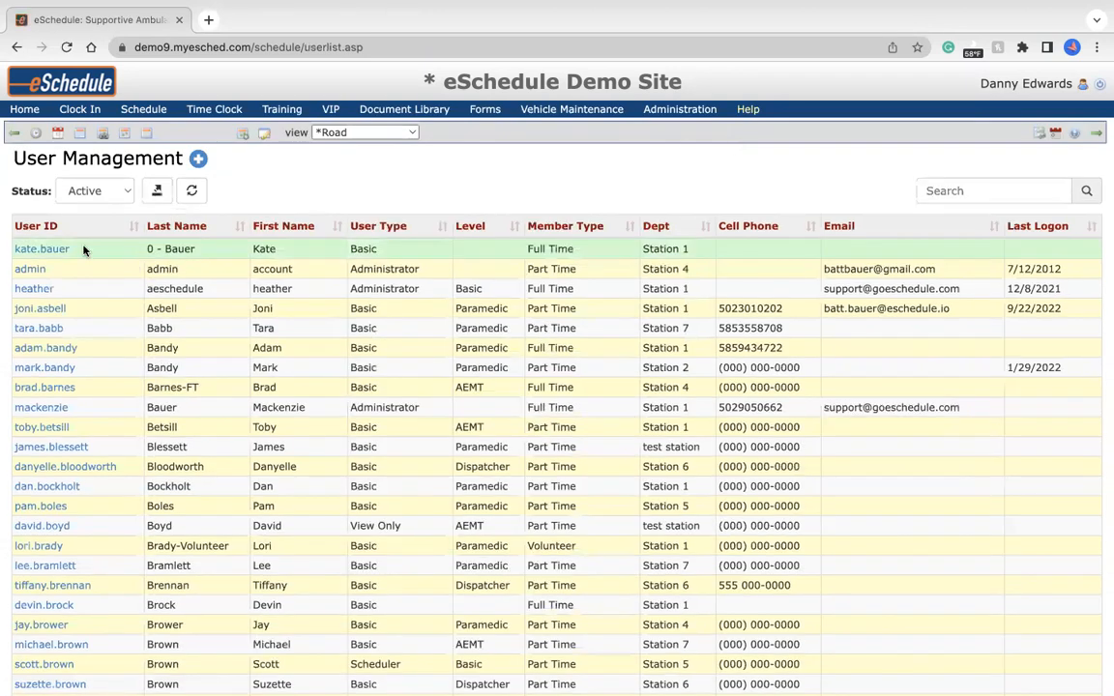
click(45, 311)
scroll(142, 464, down, 20)
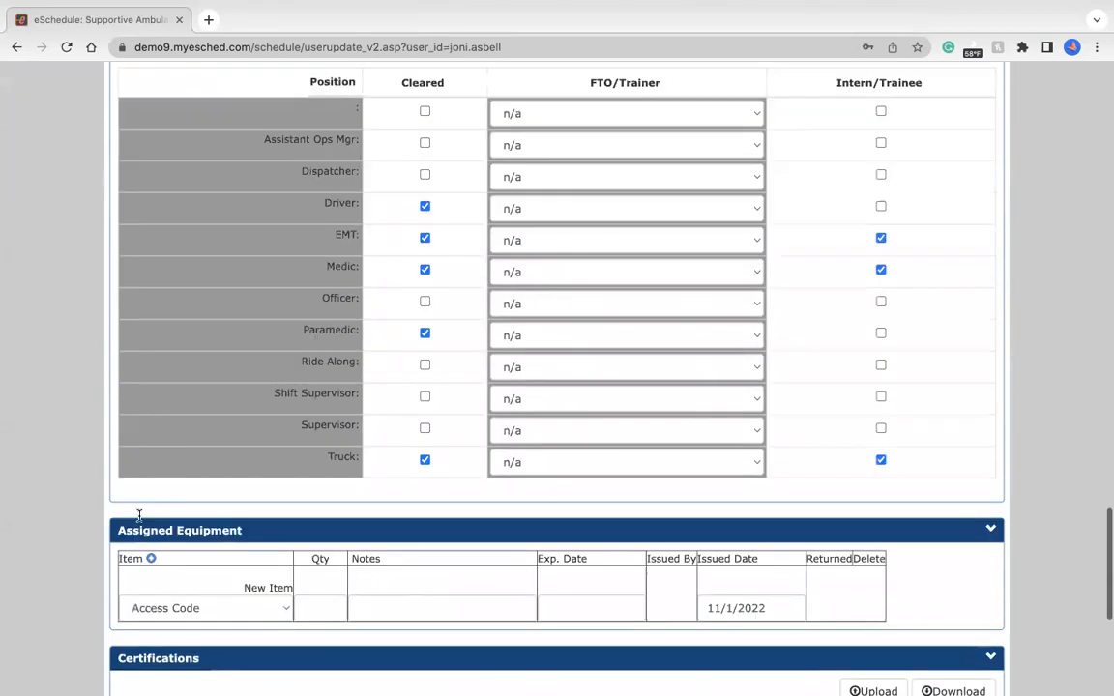
scroll(138, 515, down, 5)
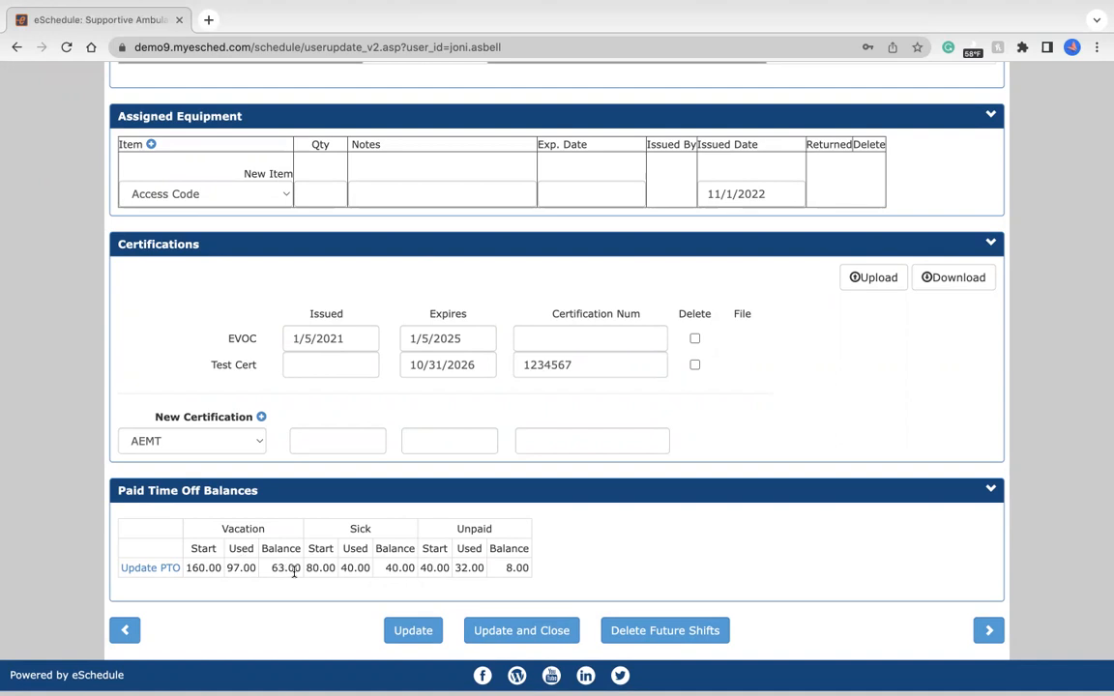
click(150, 569)
Go through the Start fields for Vacation, Sick and Unpaid on the member's PTO update page without editing them.
click(109, 321)
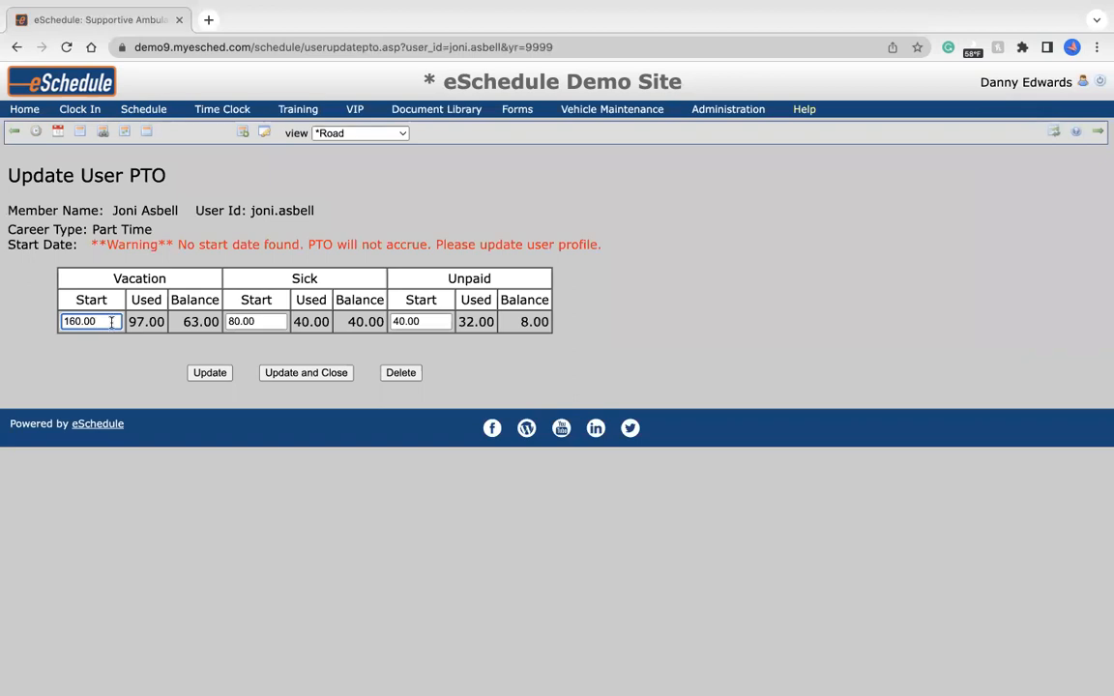
click(248, 321)
click(430, 321)
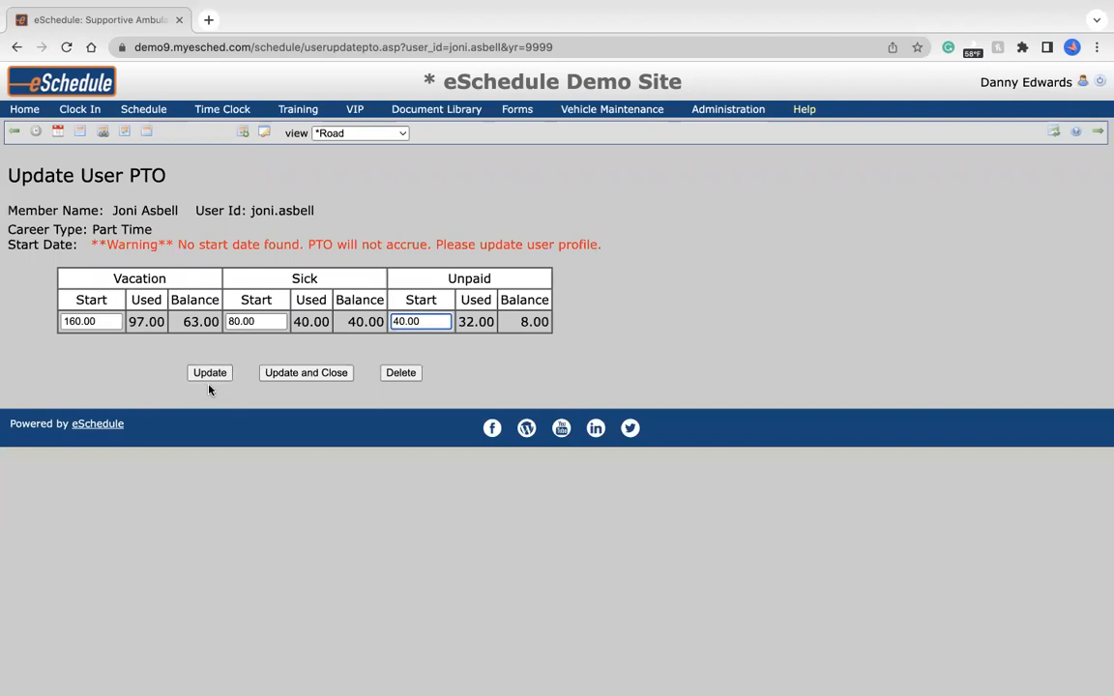
click(243, 399)
View the paid time off balances on the career time card and return to the home dashboard.
mouse_move(225, 111)
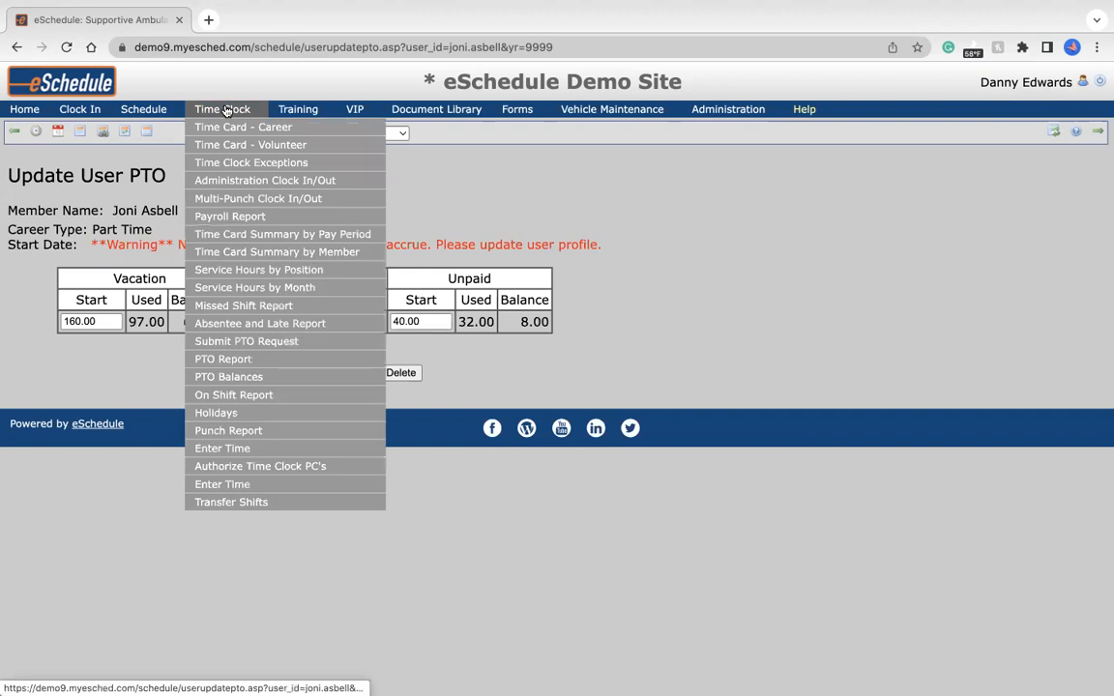
click(300, 129)
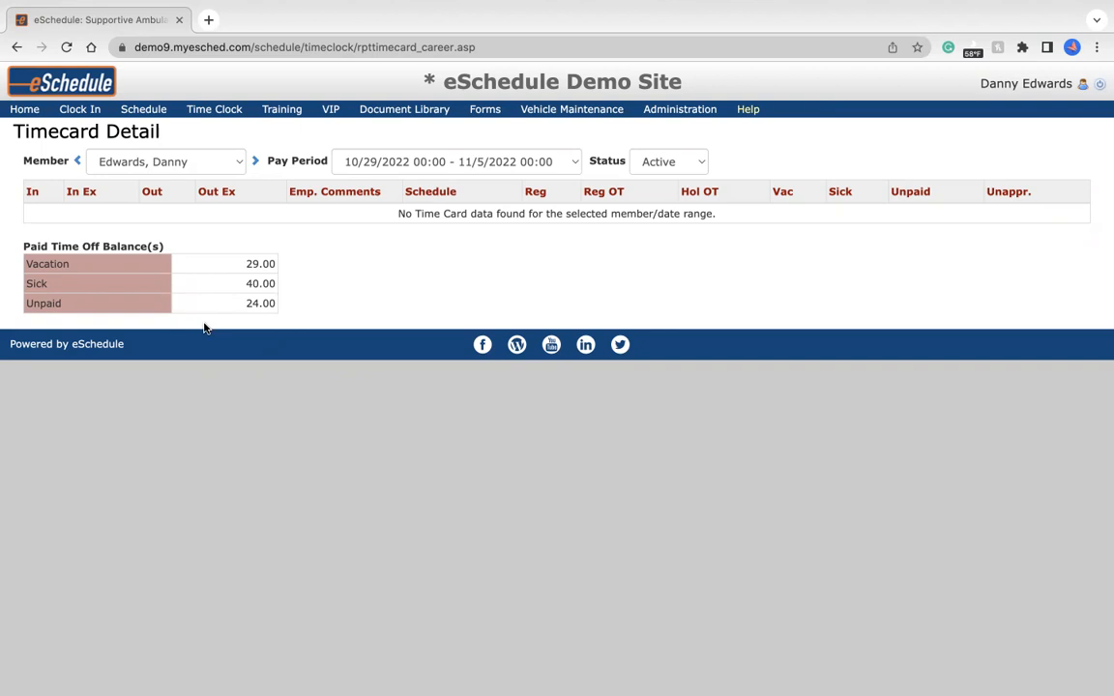
click(25, 109)
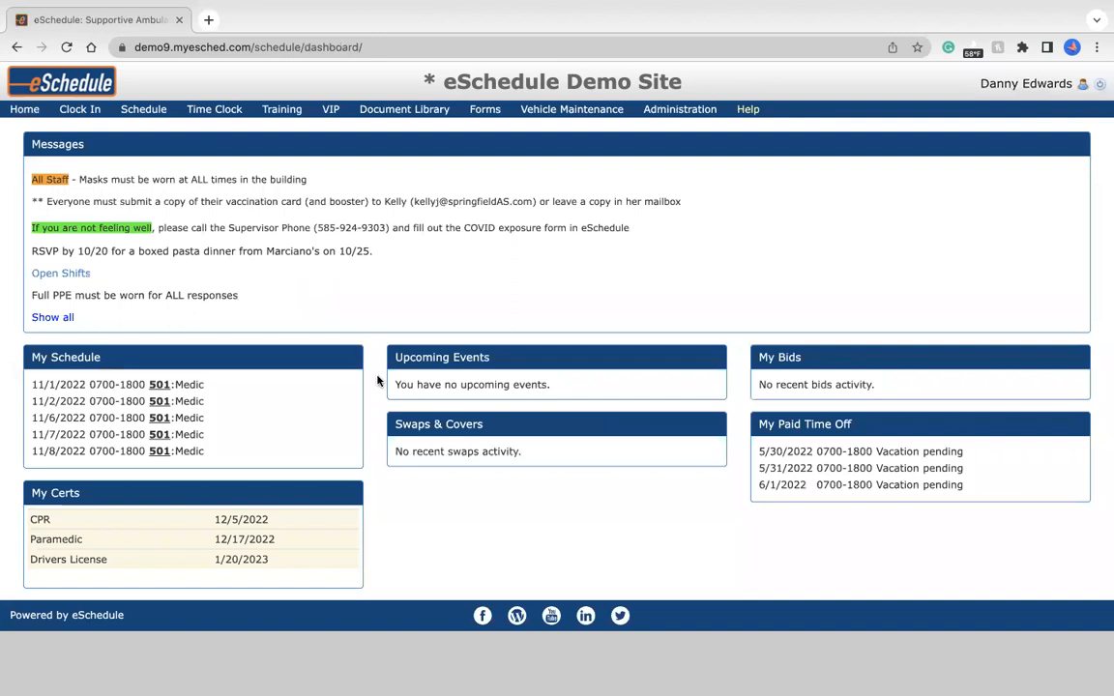